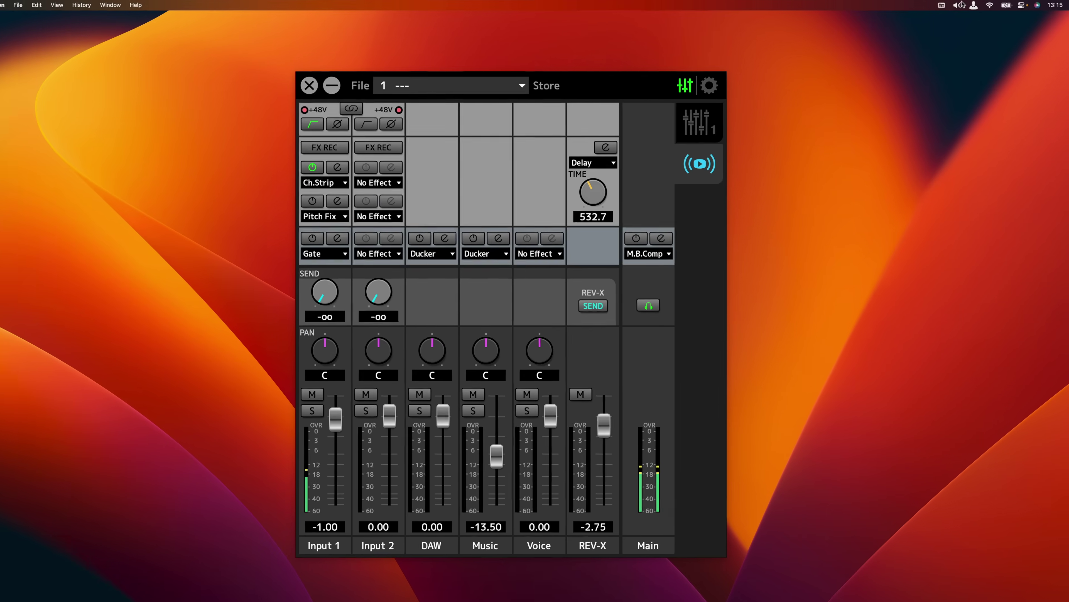
- Choose Steinberg UR22C Streaming/Music under Output in the menu-bar Sound menu
click(960, 5)
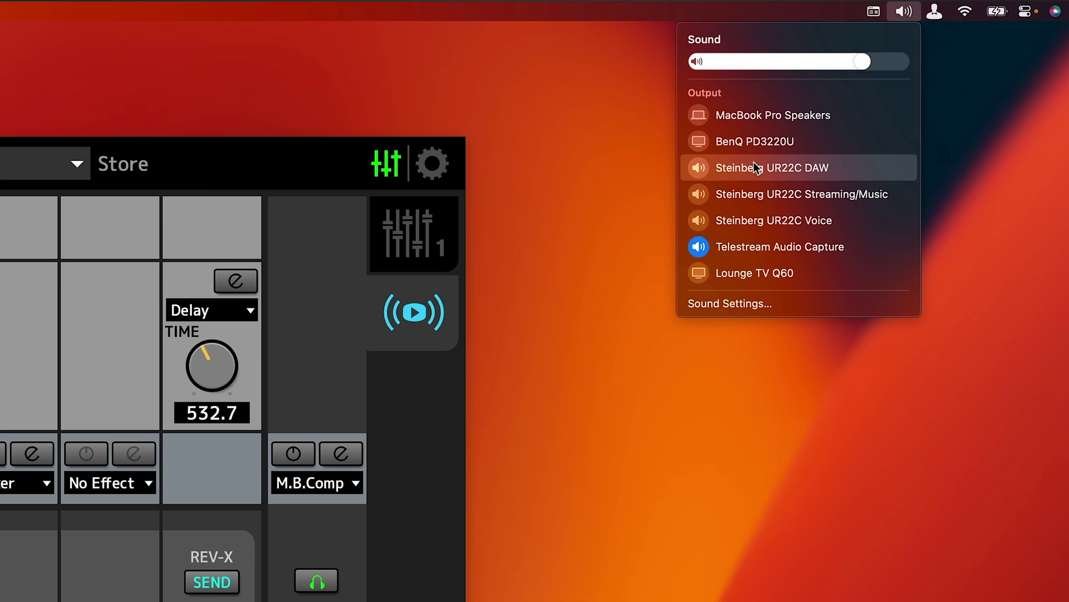
click(756, 167)
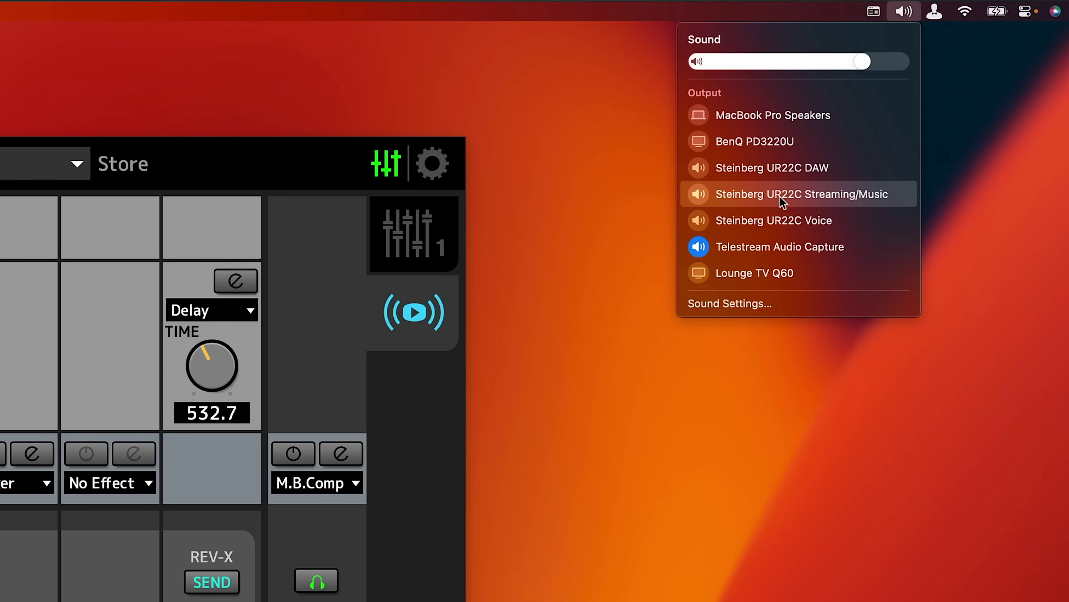
click(863, 202)
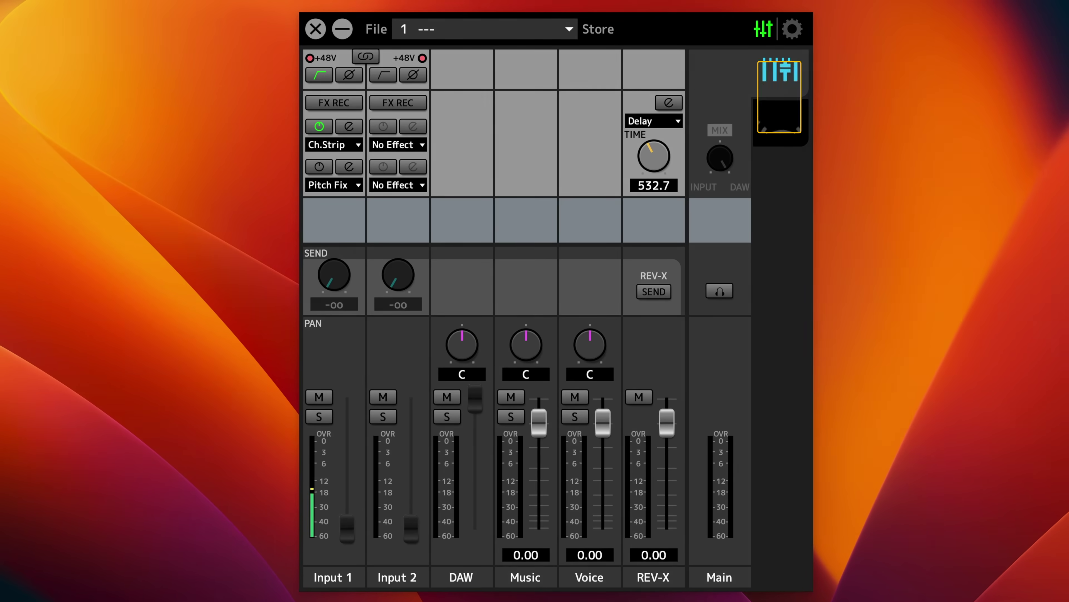
- Switch from Stream Mix to the regular Mixer view and back to Stream Mix
click(777, 130)
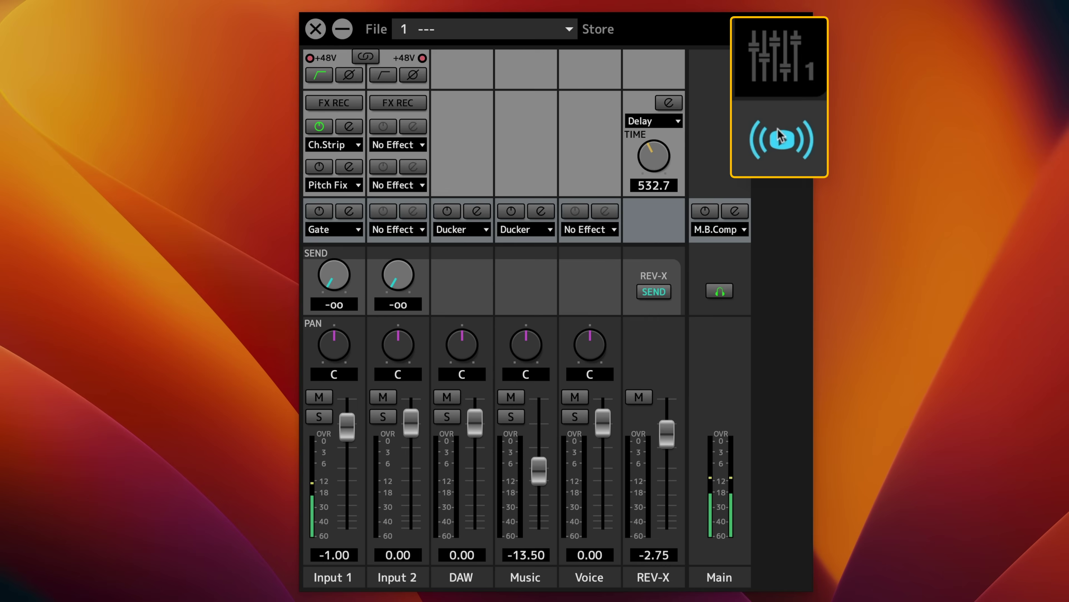
click(781, 72)
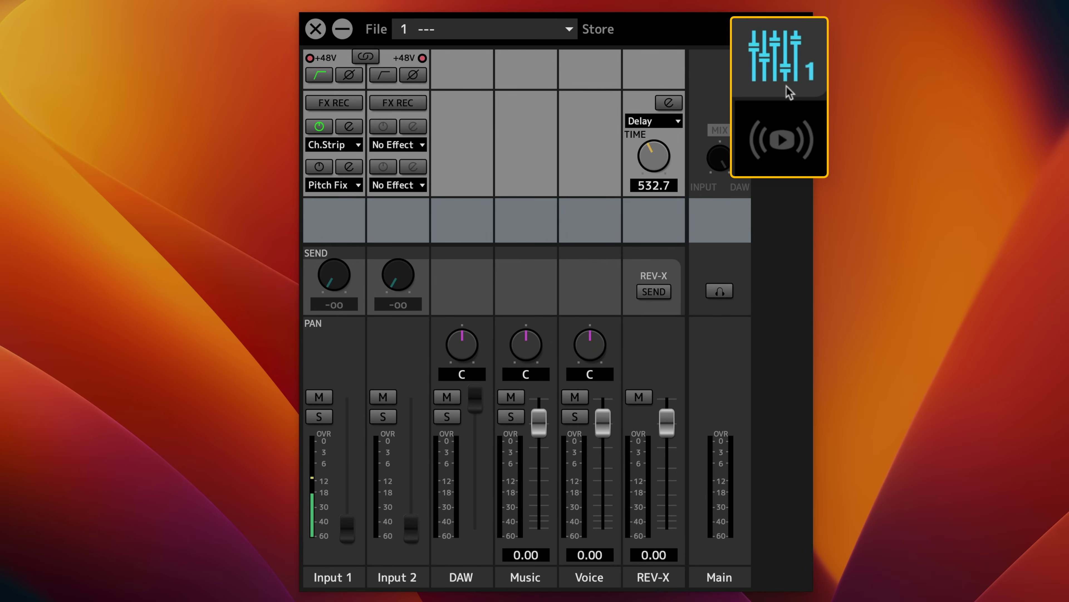
click(783, 144)
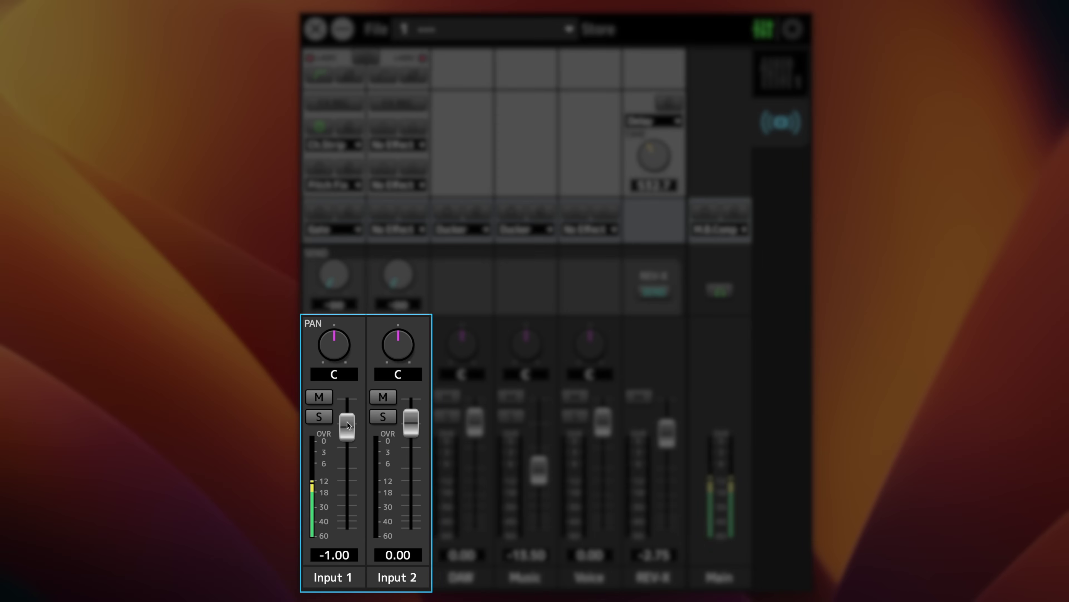
- Return Input 1 to 0.00 and settle the DAW fader around -4.25
double_click(352, 426)
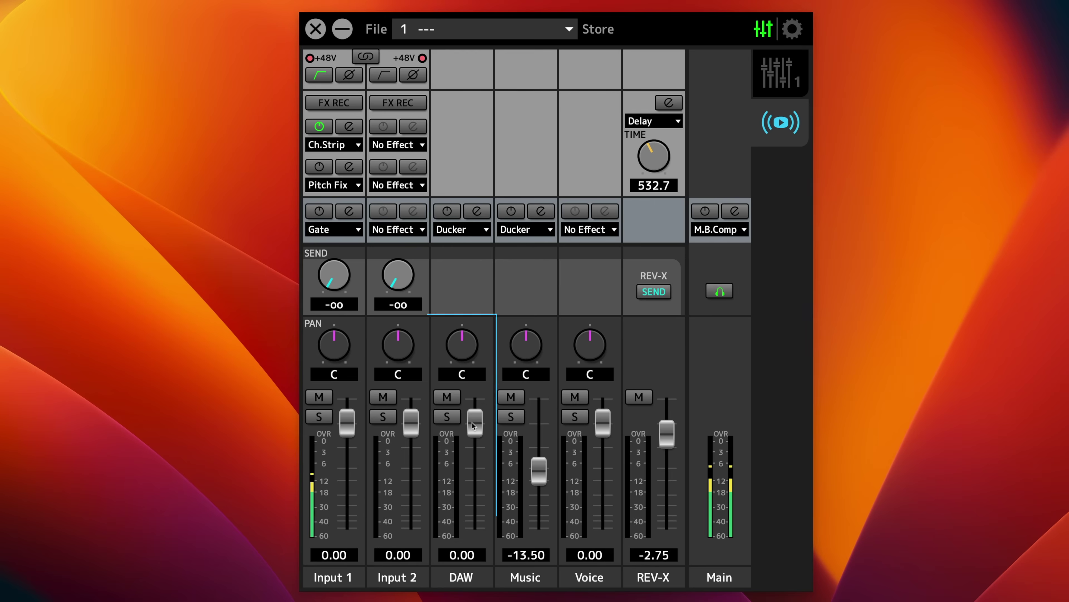
drag(473, 425, 471, 444)
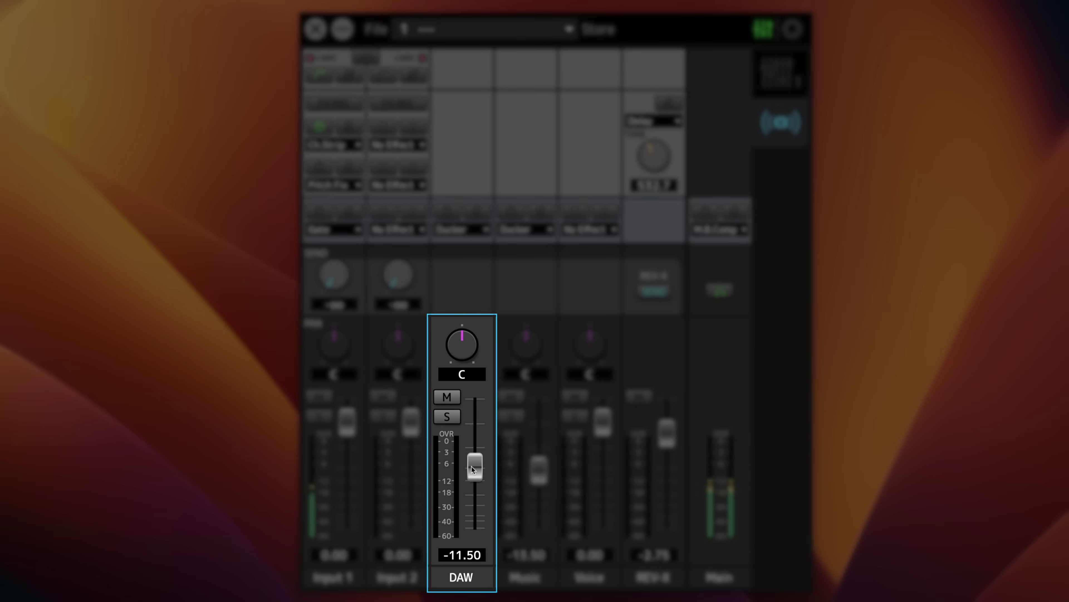
drag(472, 469, 479, 439)
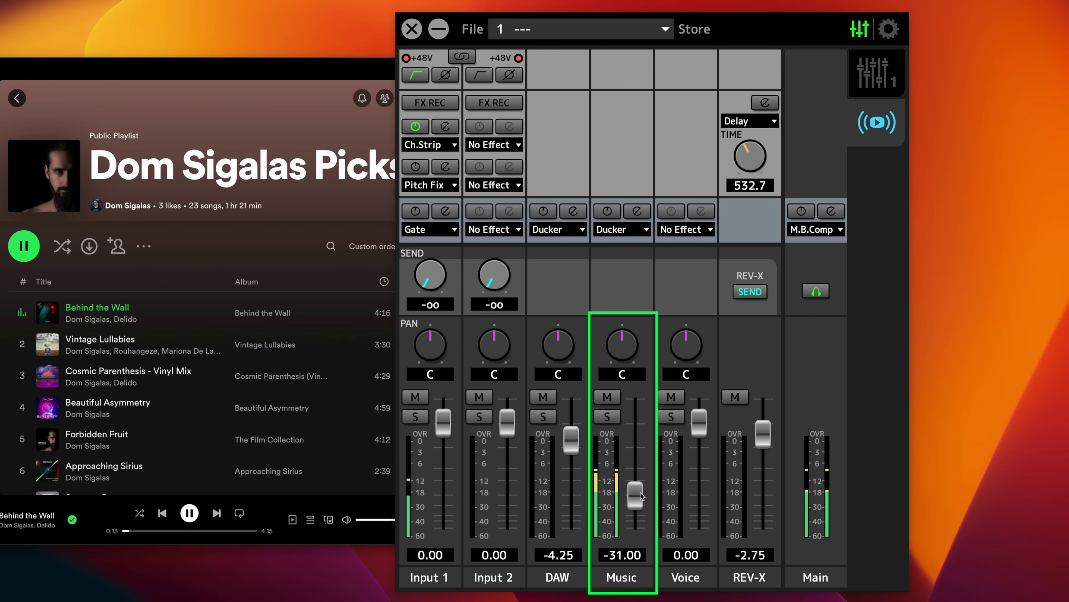
- Try Input 1 at 3.25, return it to 0.00, and lower Music to -23.00
drag(443, 422, 450, 407)
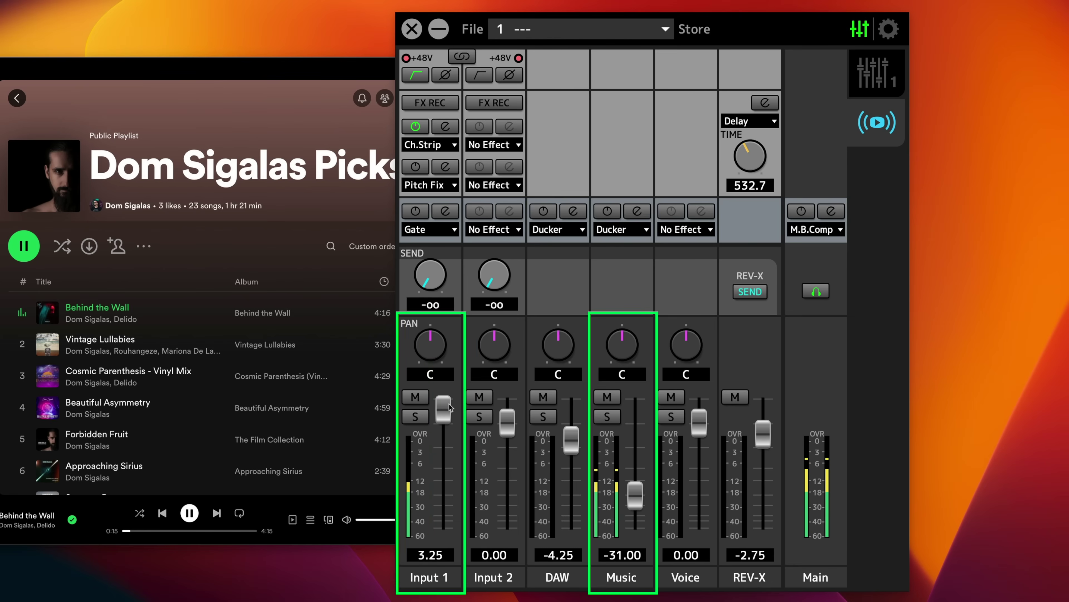
super+click(445, 411)
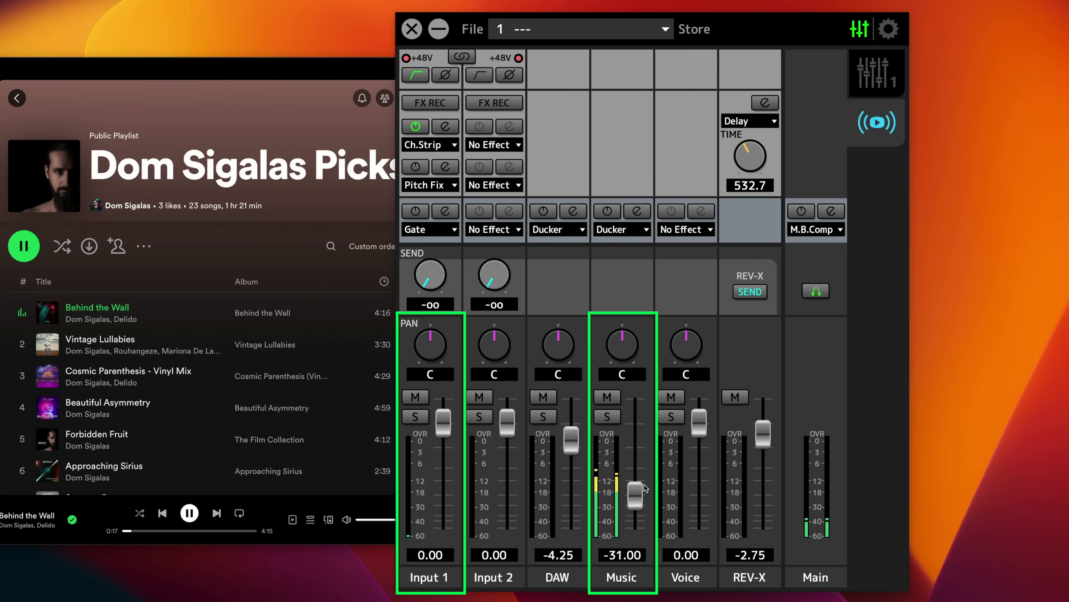
drag(639, 481, 639, 487)
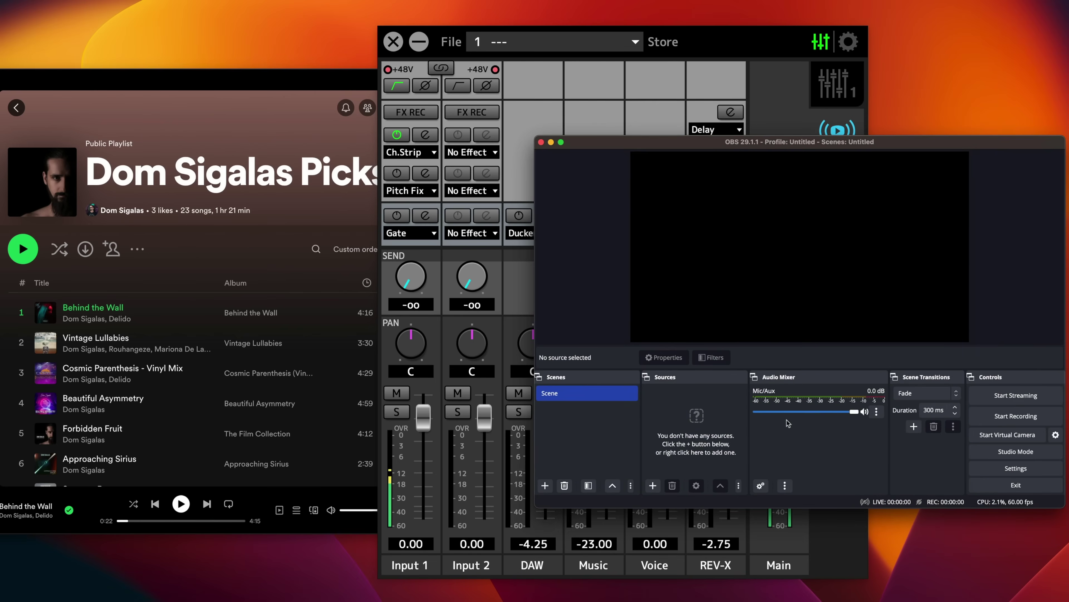
- Set the OBS Mic/Aux device to Steinberg UR22C Streaming/Music, then bring dspMixFx forward
click(877, 412)
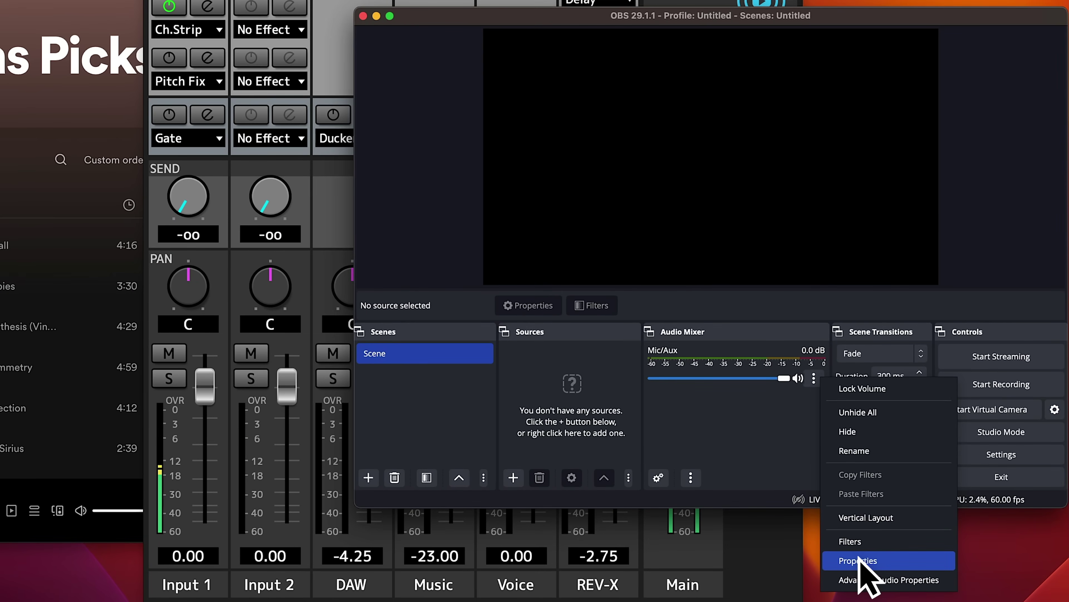
click(858, 560)
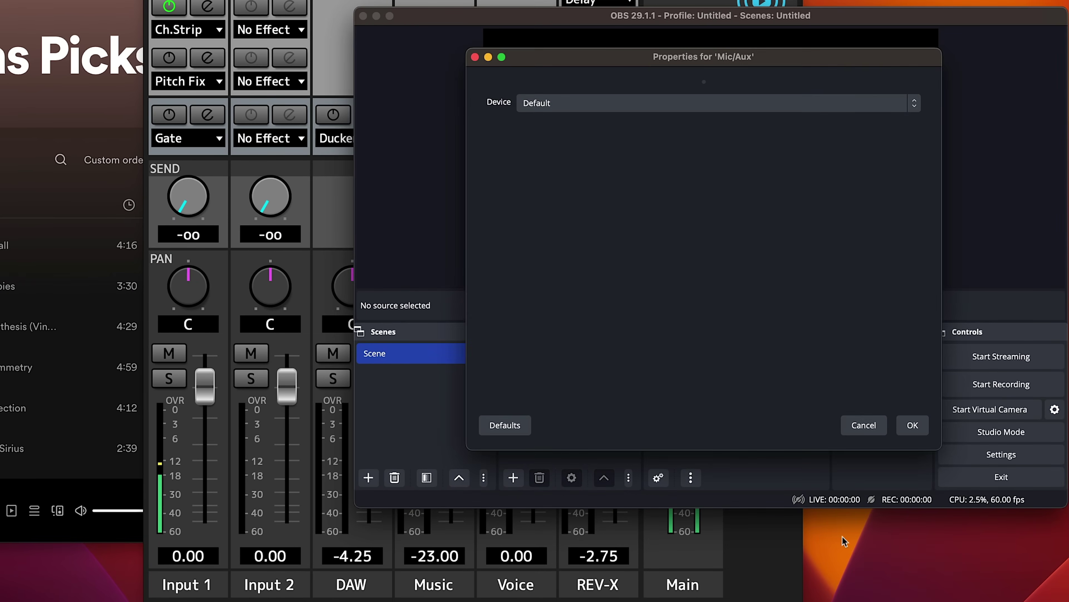
click(553, 102)
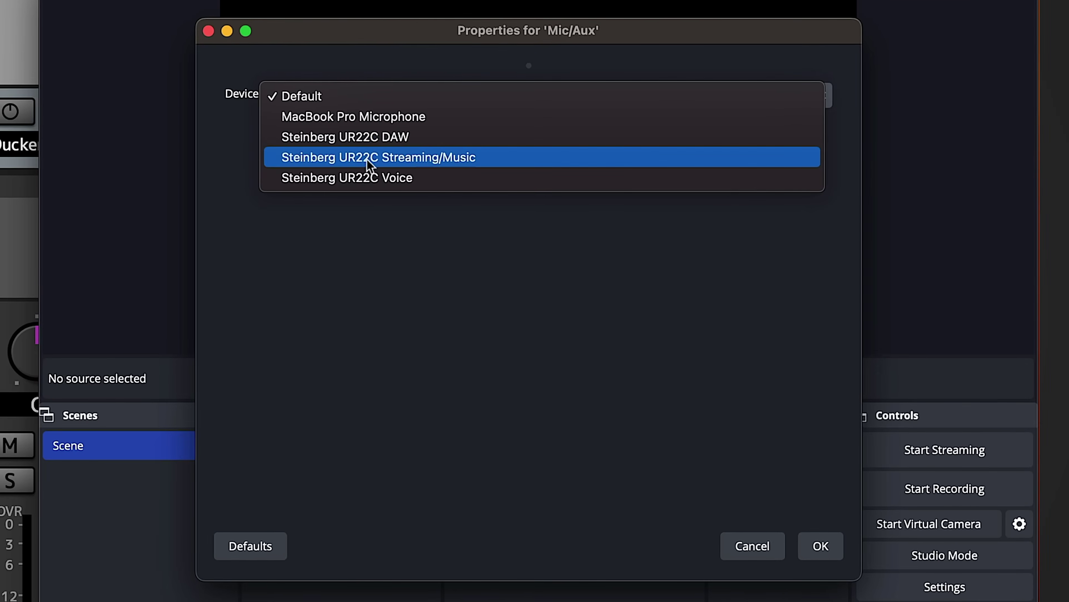
click(384, 161)
click(838, 547)
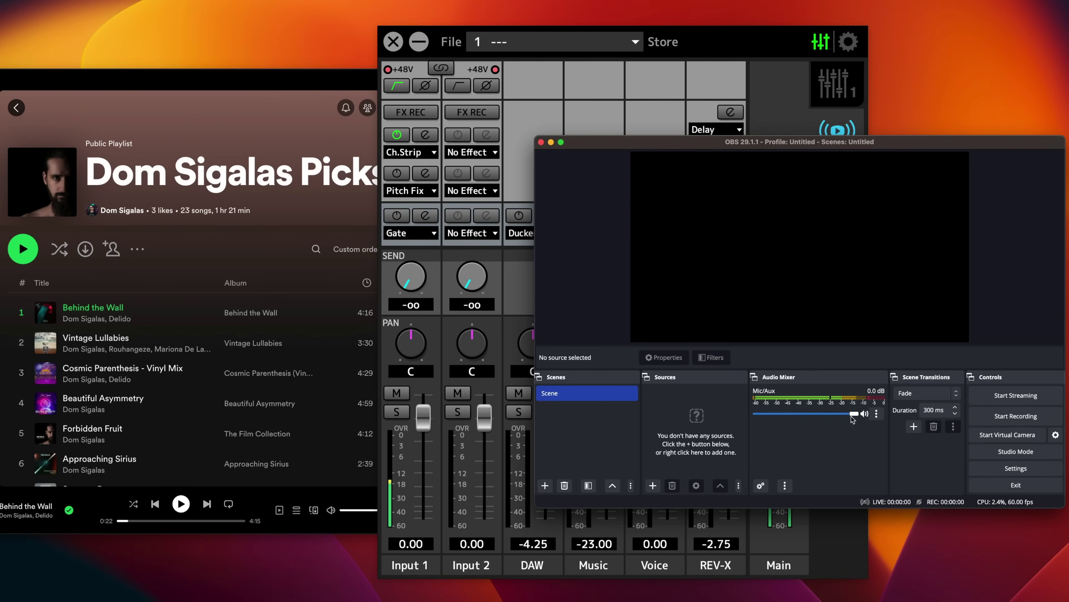
drag(747, 44, 611, 33)
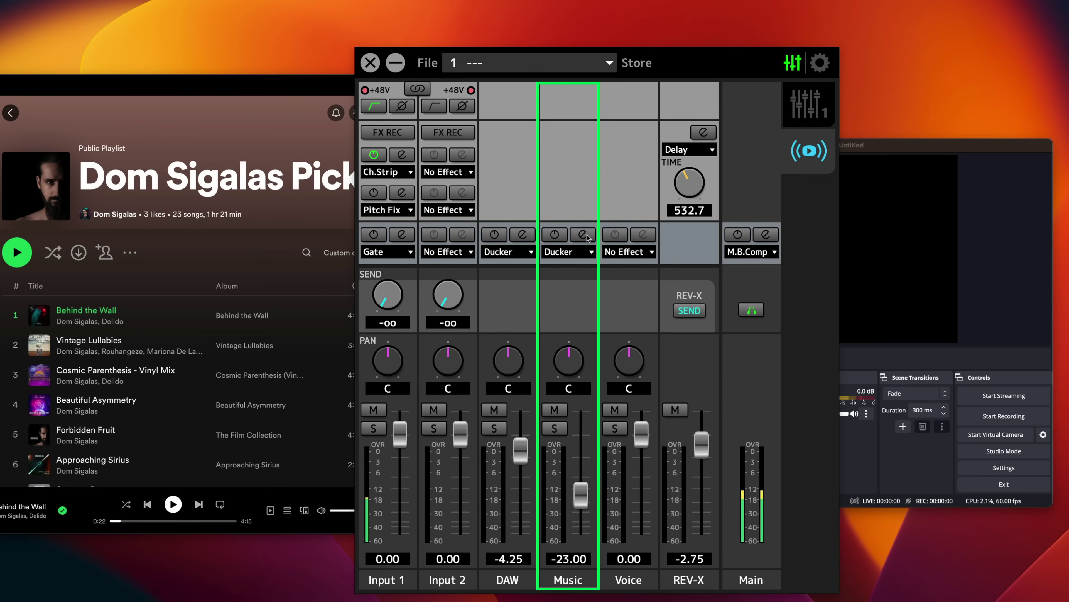
- Keep Ducker as the Music channel effect and open its editor
click(586, 252)
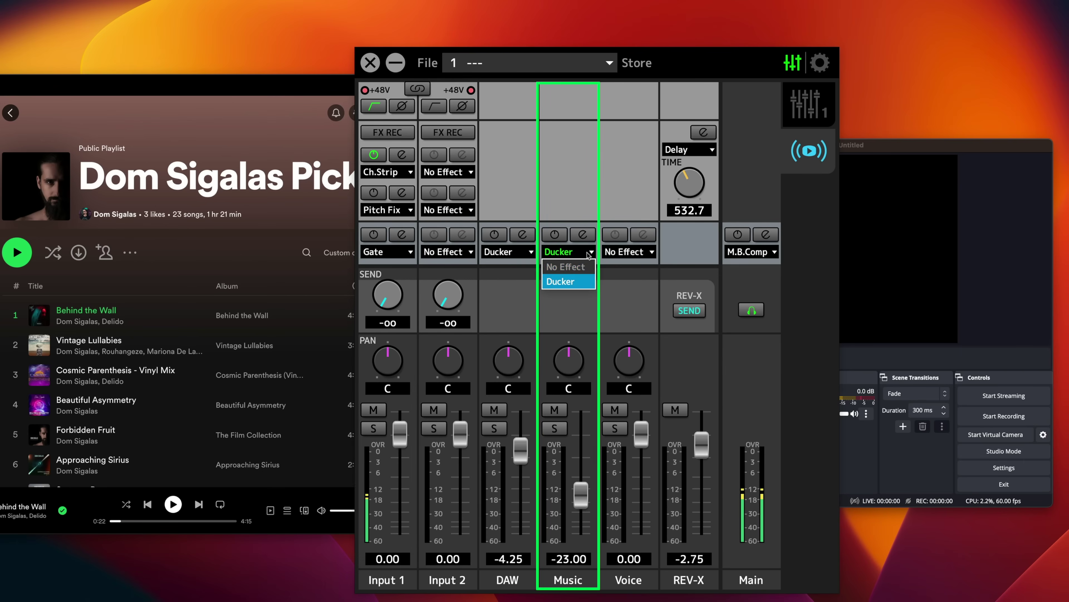
click(573, 282)
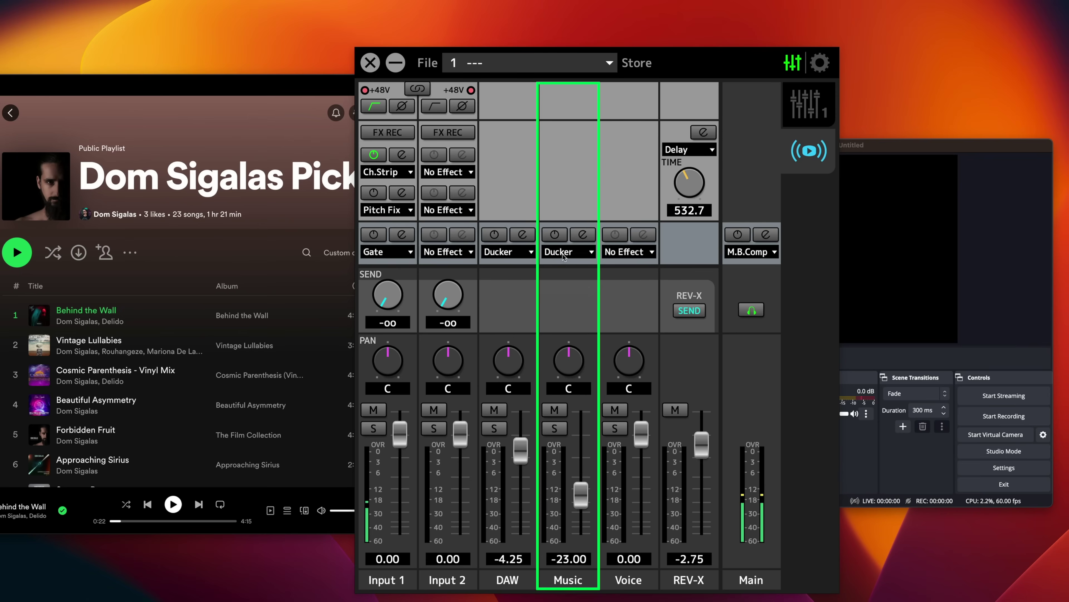
click(583, 235)
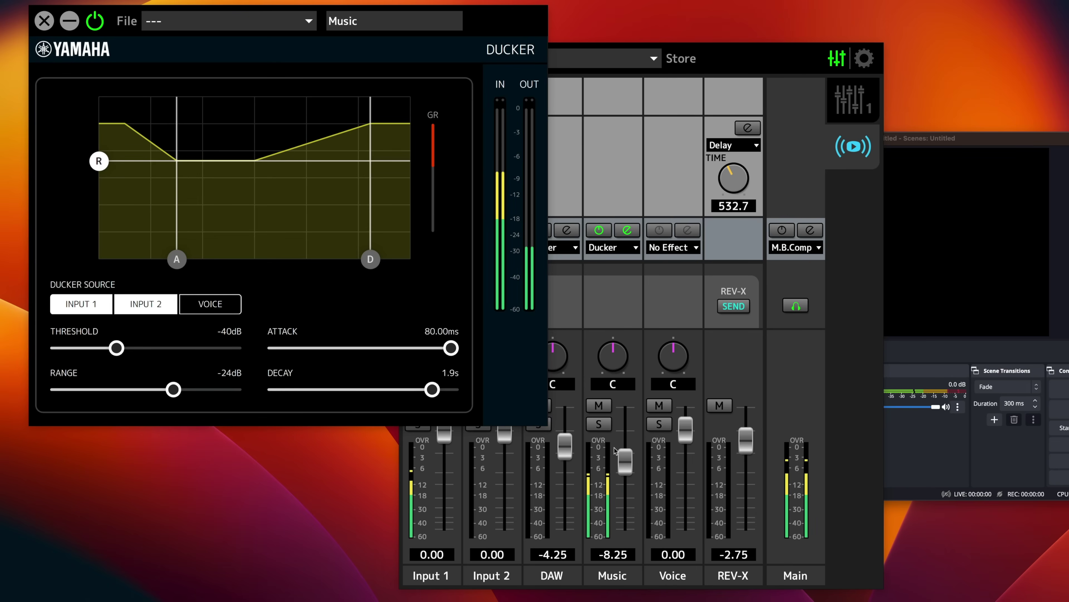
- Lower the Music fader, then raise it to about -12.50
drag(629, 463, 628, 483)
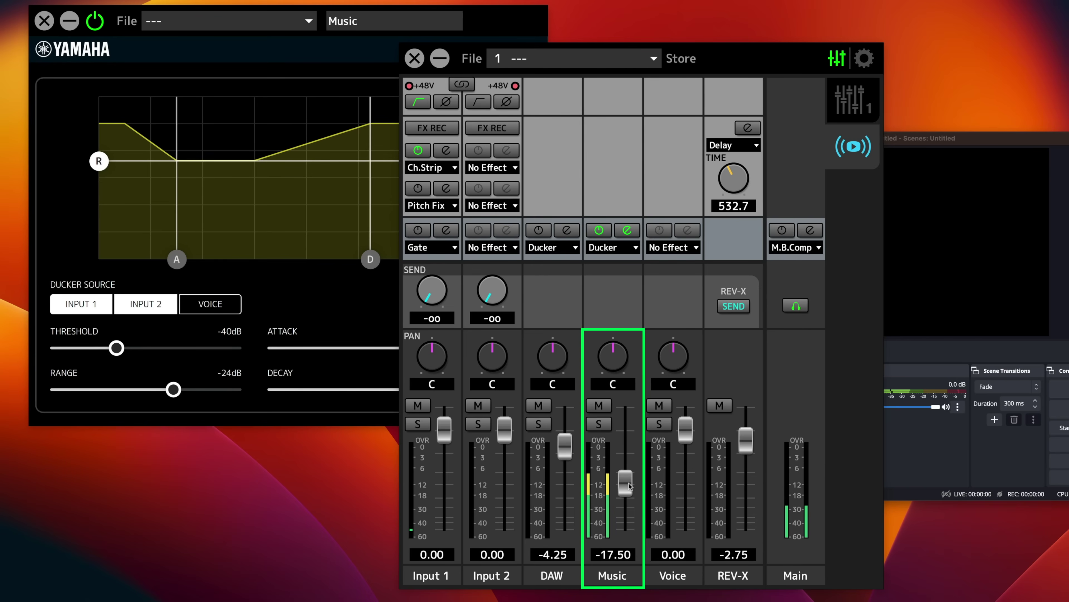
drag(629, 483, 630, 457)
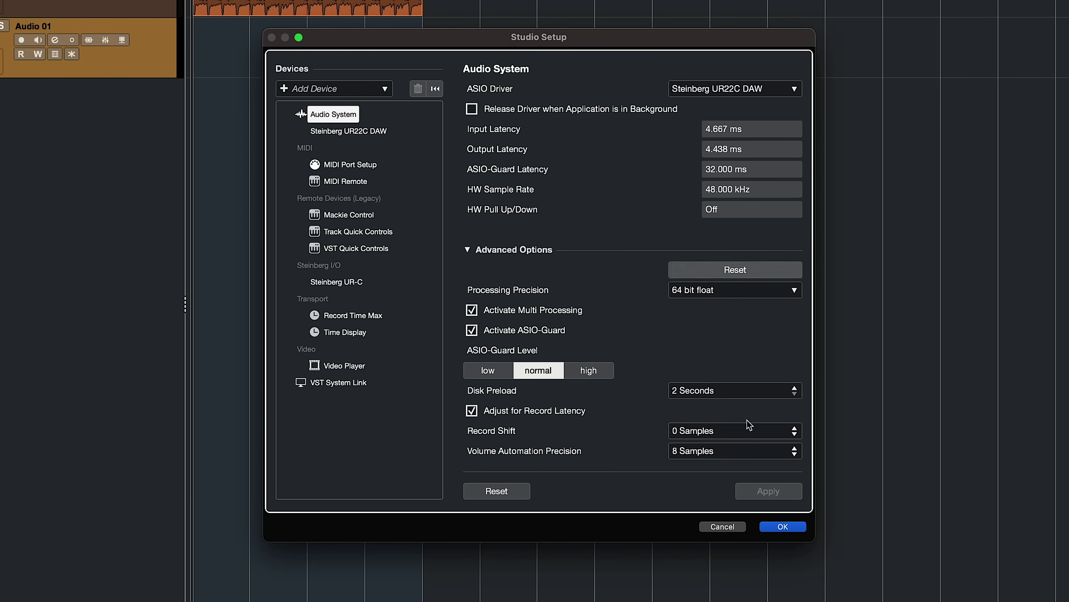
click(711, 527)
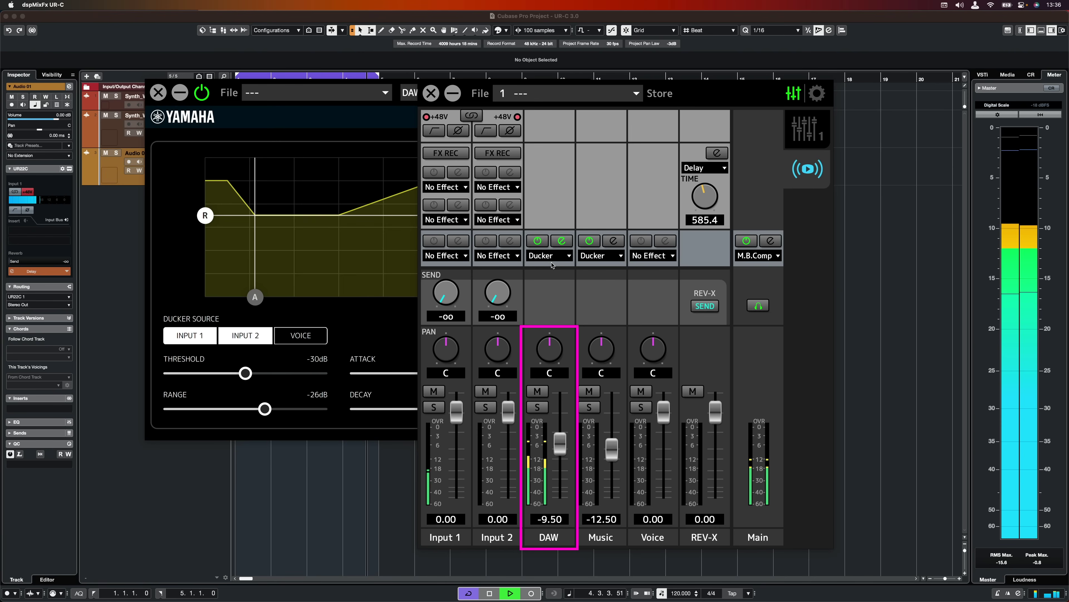
- Nudge the DAW fader from -9.50 up to -8.75 dB
drag(561, 450, 562, 446)
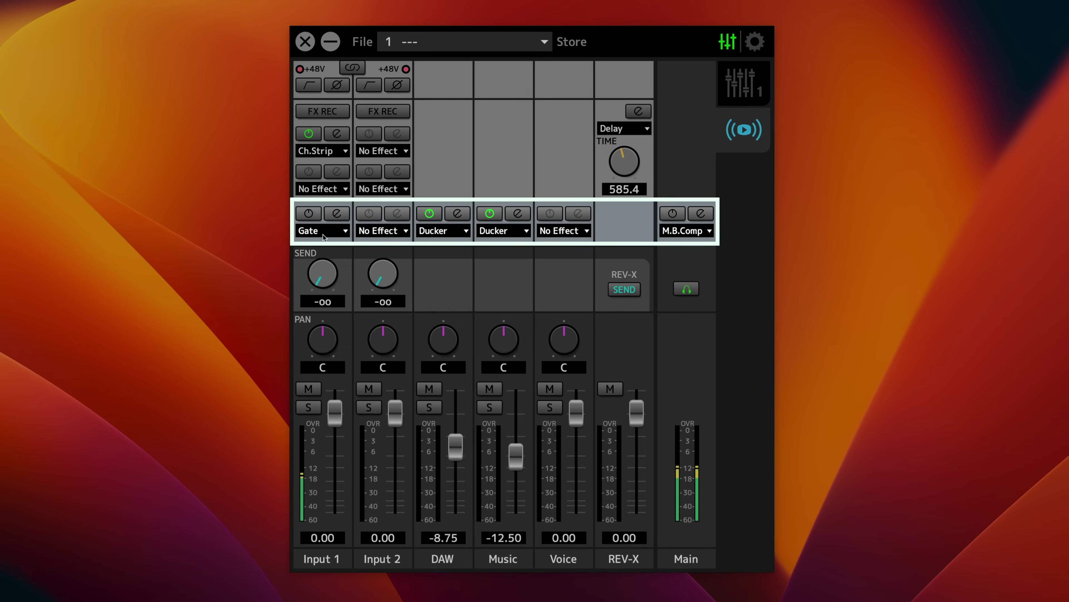
click(324, 233)
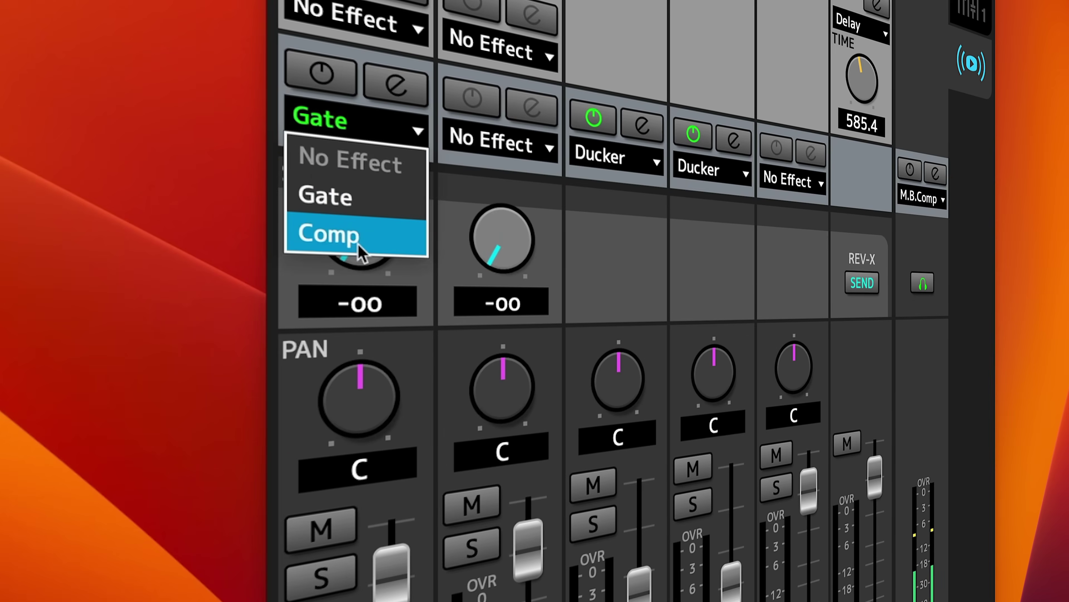
click(623, 236)
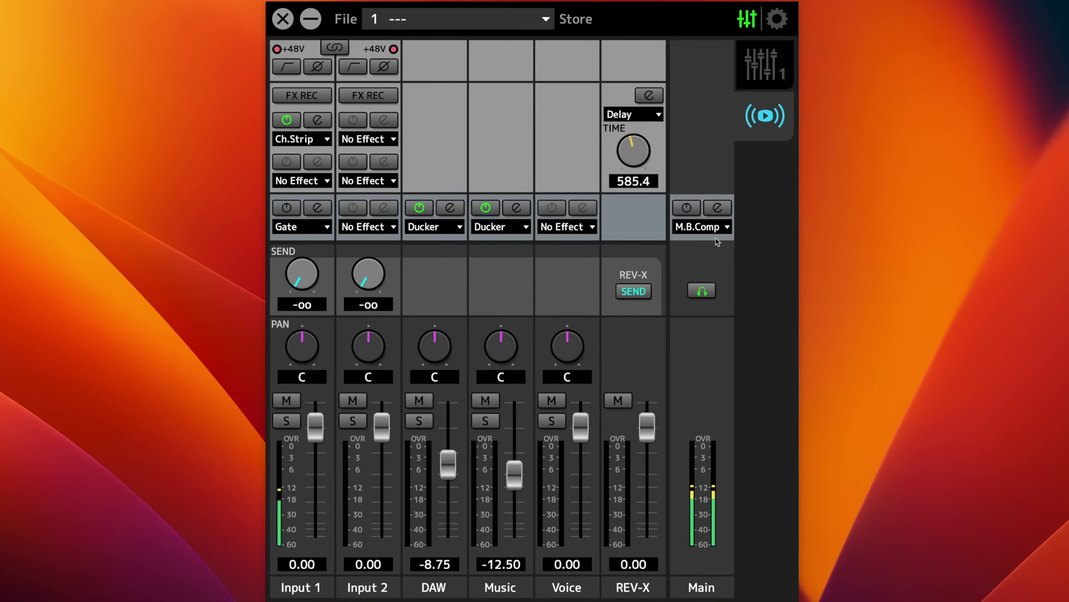
click(715, 230)
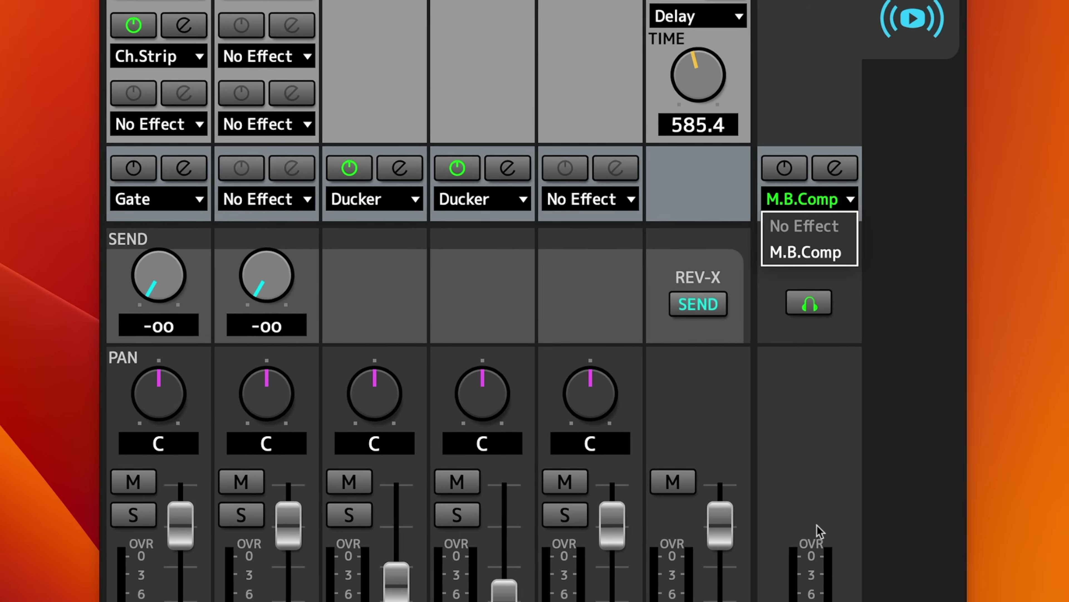
click(836, 533)
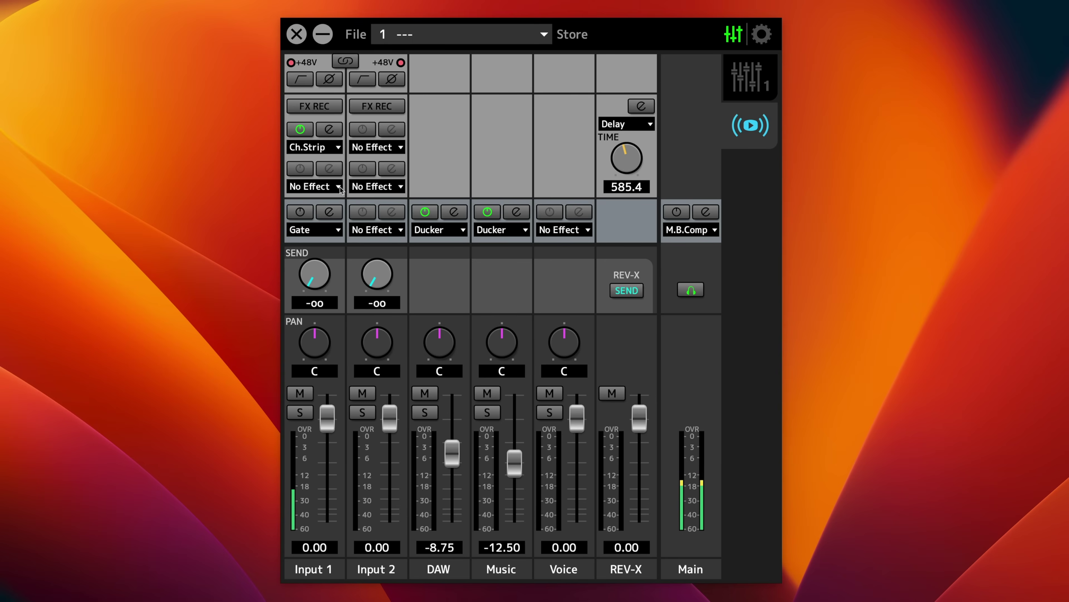
click(340, 188)
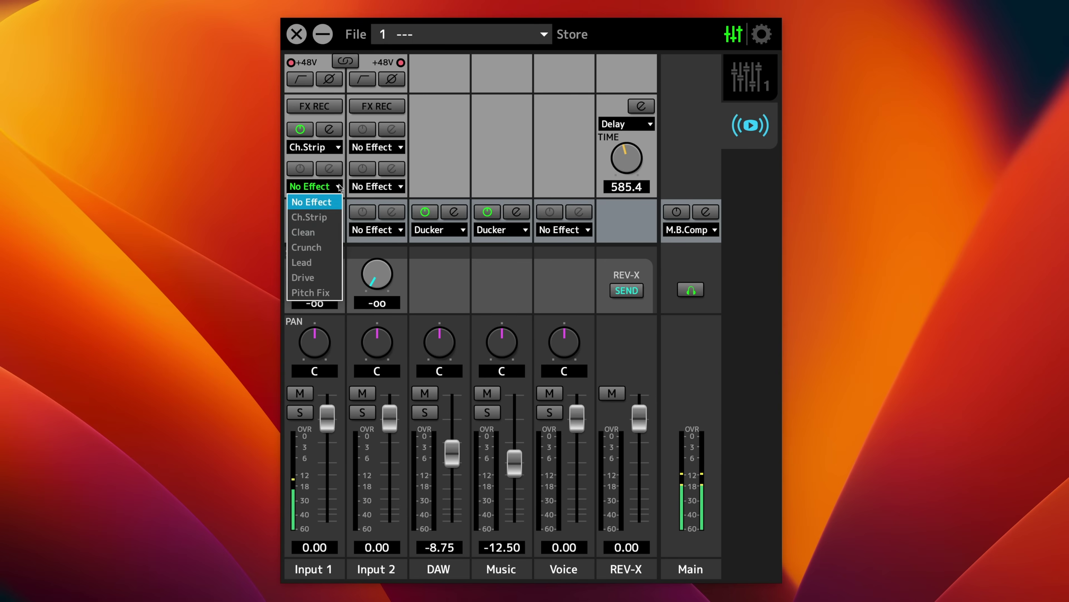
- Load Pitch Fix into Input 1's second effect slot and power it on
click(315, 292)
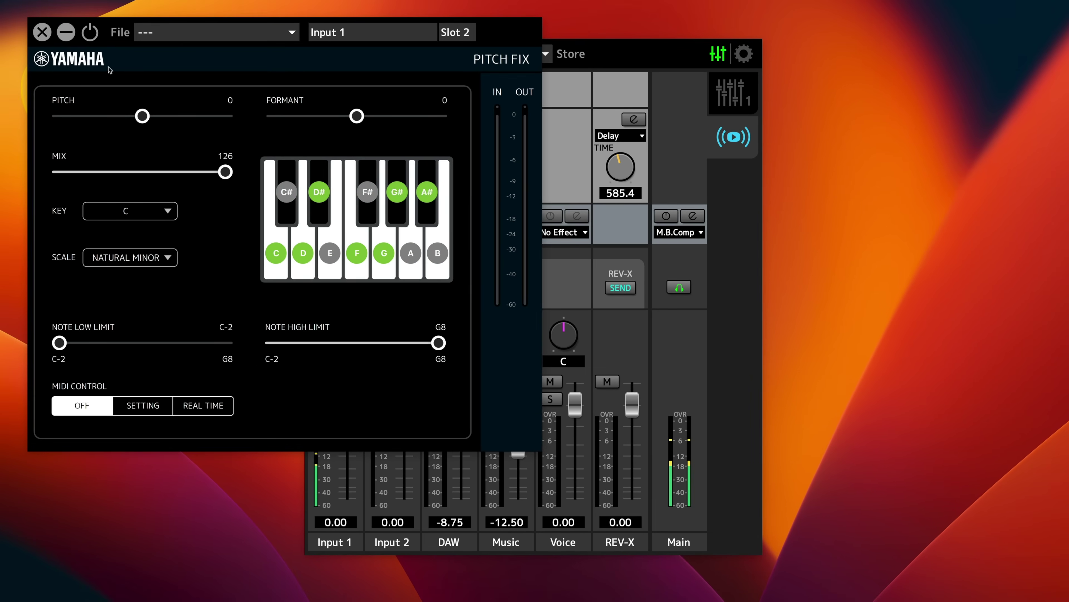
click(89, 32)
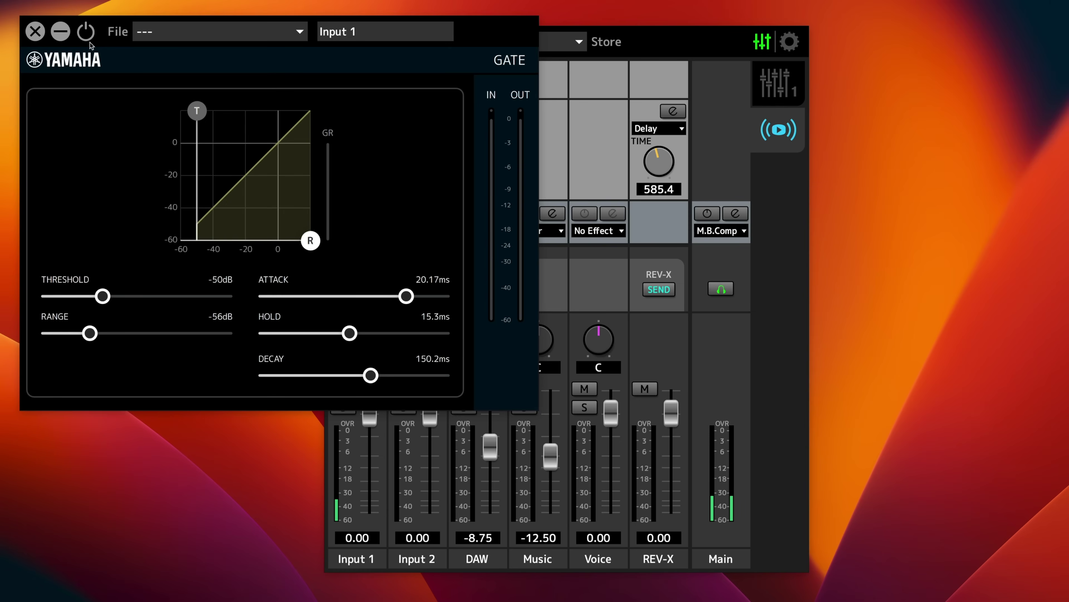
- Power on Input 1's Gate and close the Compressor editor
click(90, 39)
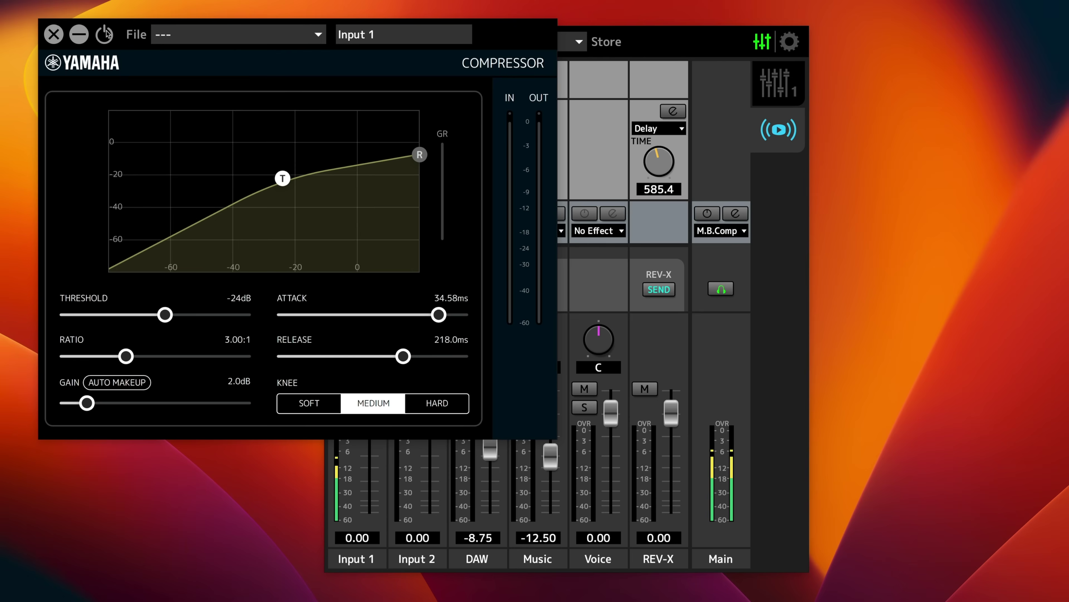
click(53, 34)
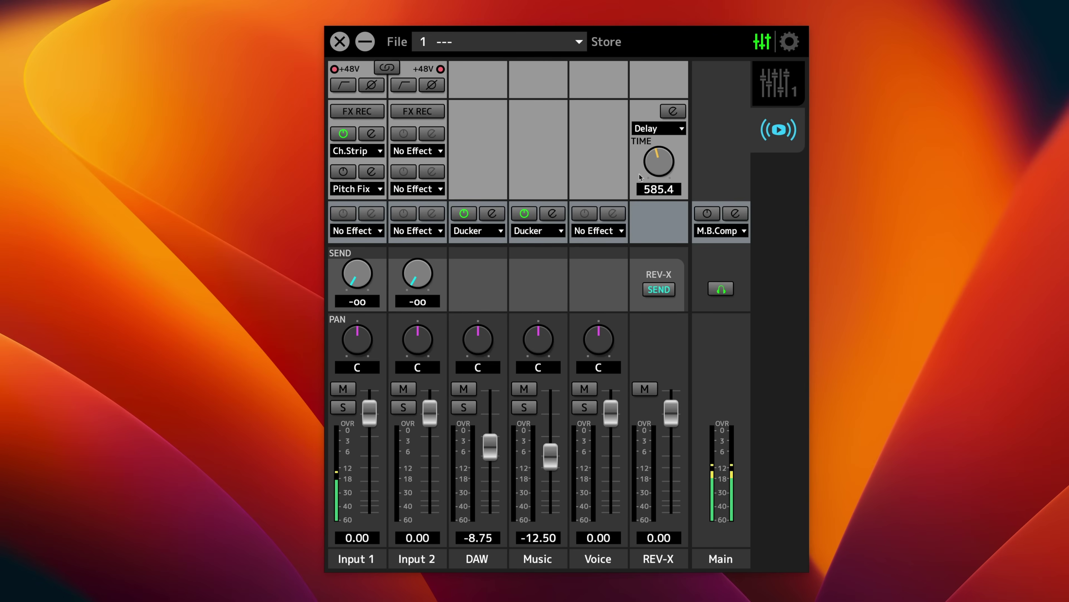
- Keep the REV-X effect type on Delay and open the Delay editor
click(667, 128)
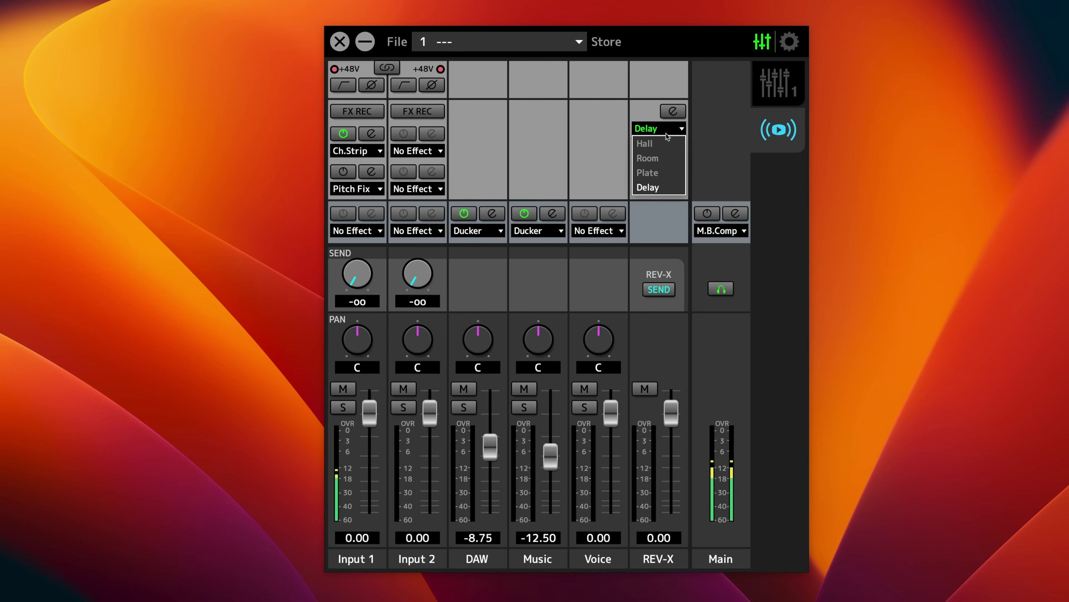
click(602, 151)
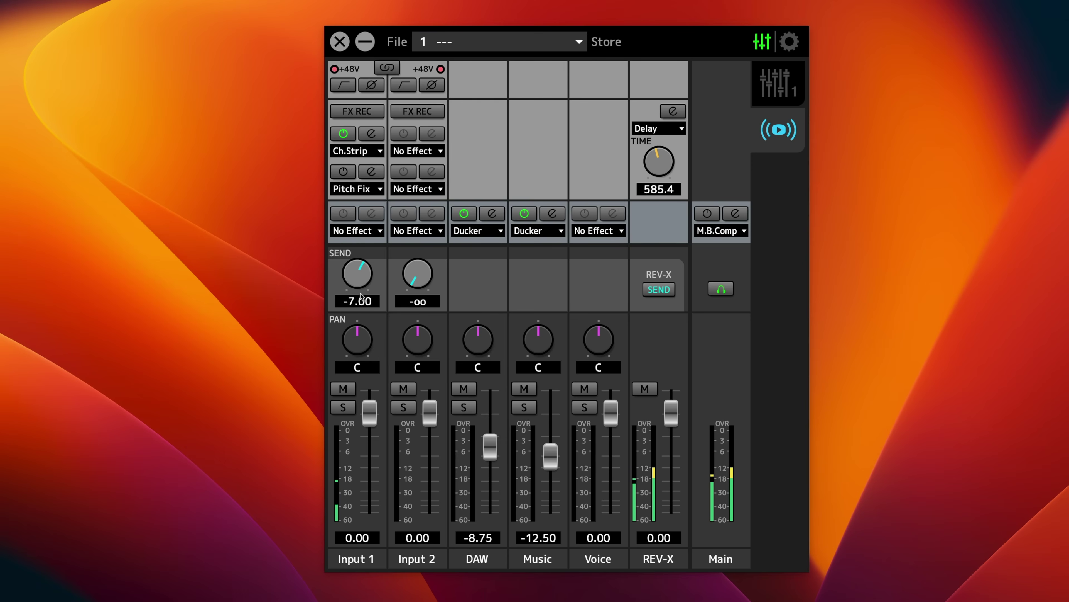
click(672, 110)
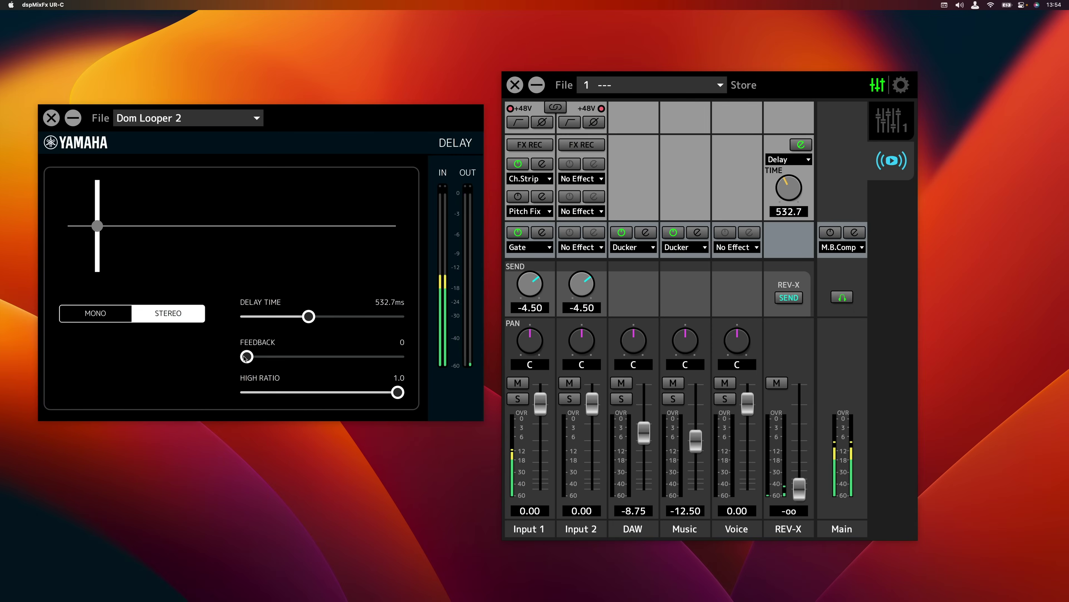
- Raise the Delay FEEDBACK slider for repeats, then bring it back down to about 44
drag(246, 356, 359, 356)
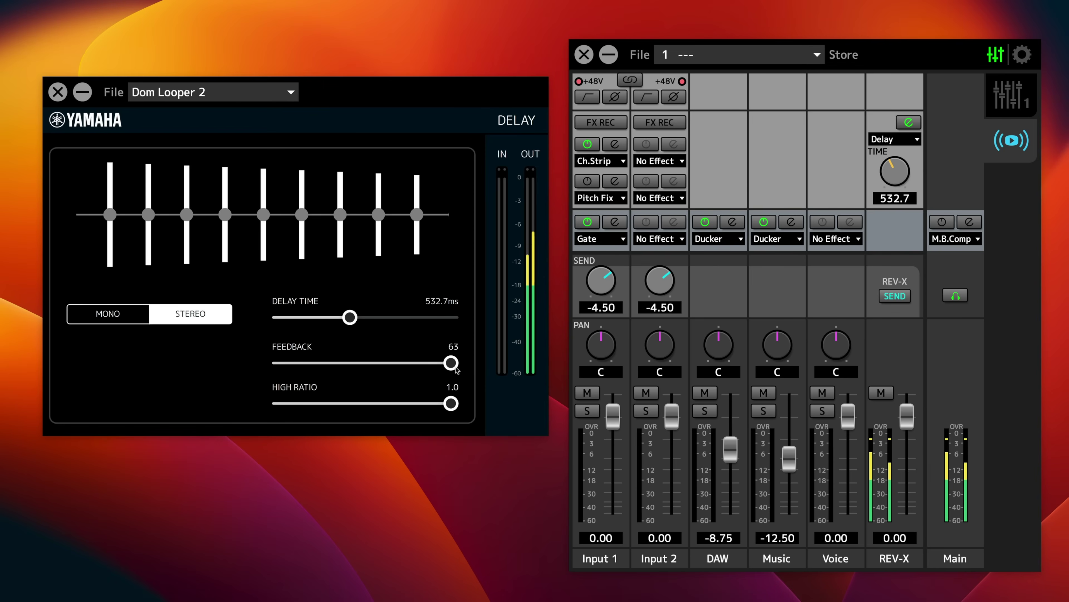
drag(449, 363, 399, 363)
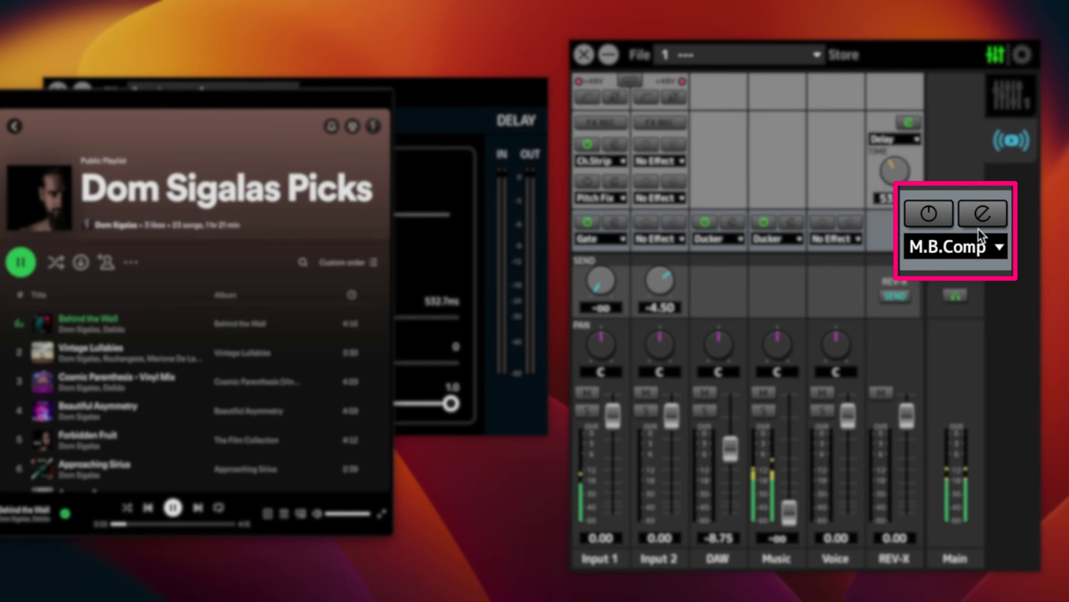
- Open the Main channel's M.B.Comp editor and move its window into a better position
click(969, 222)
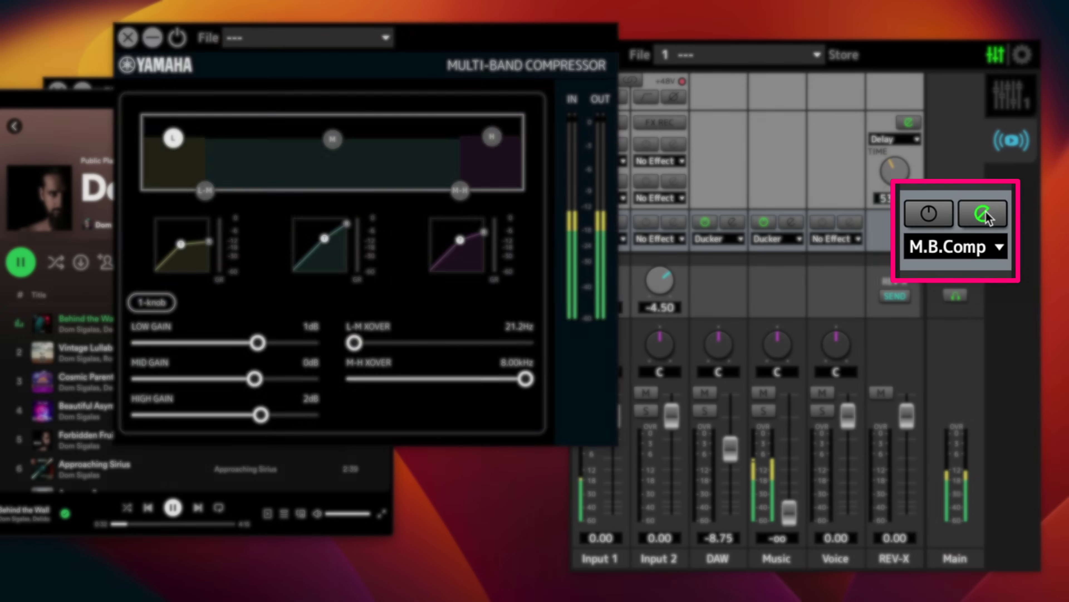
drag(463, 42, 512, 98)
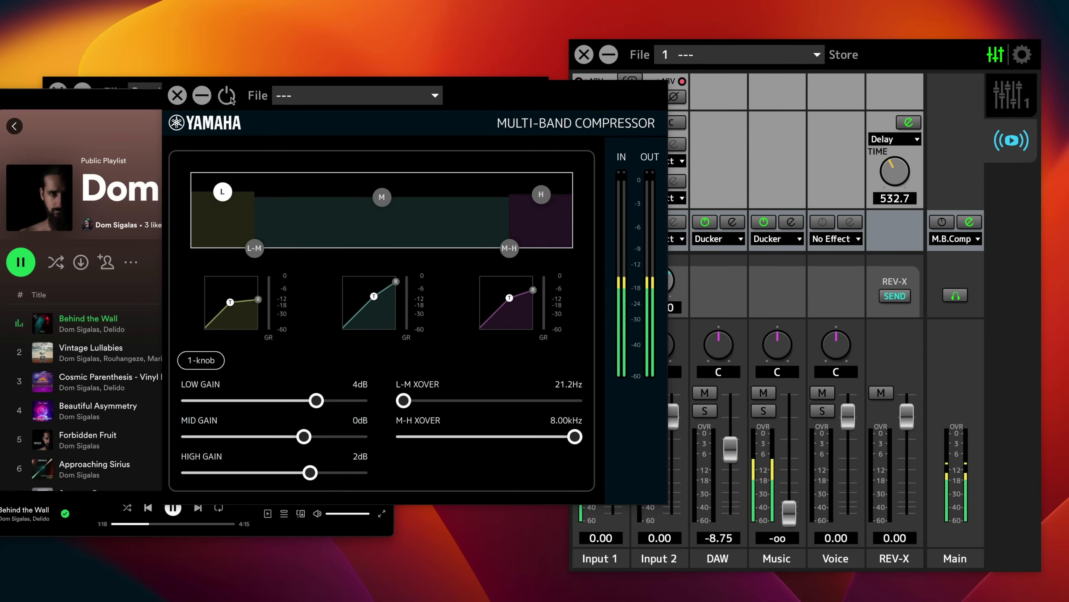
- Switch on the Main Multi-Band Compressor and compare it bypassed versus active
click(227, 96)
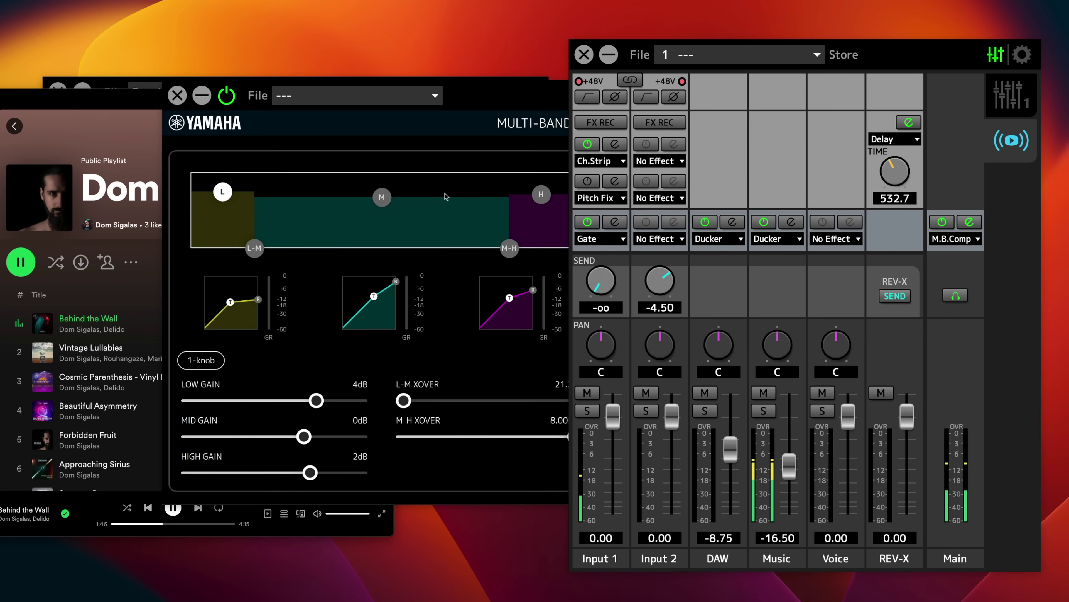
click(543, 197)
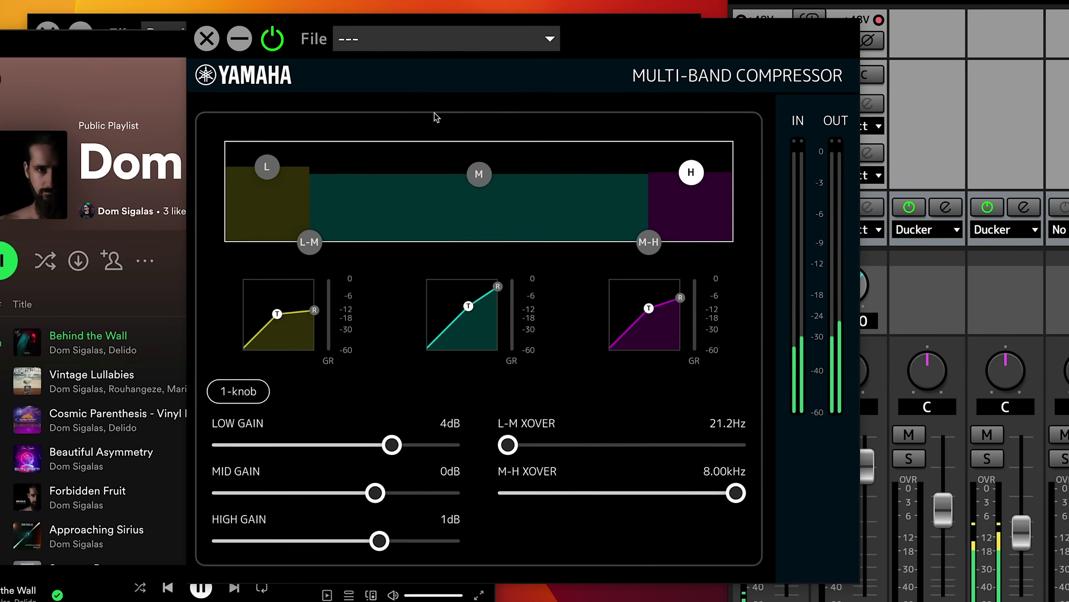
click(274, 39)
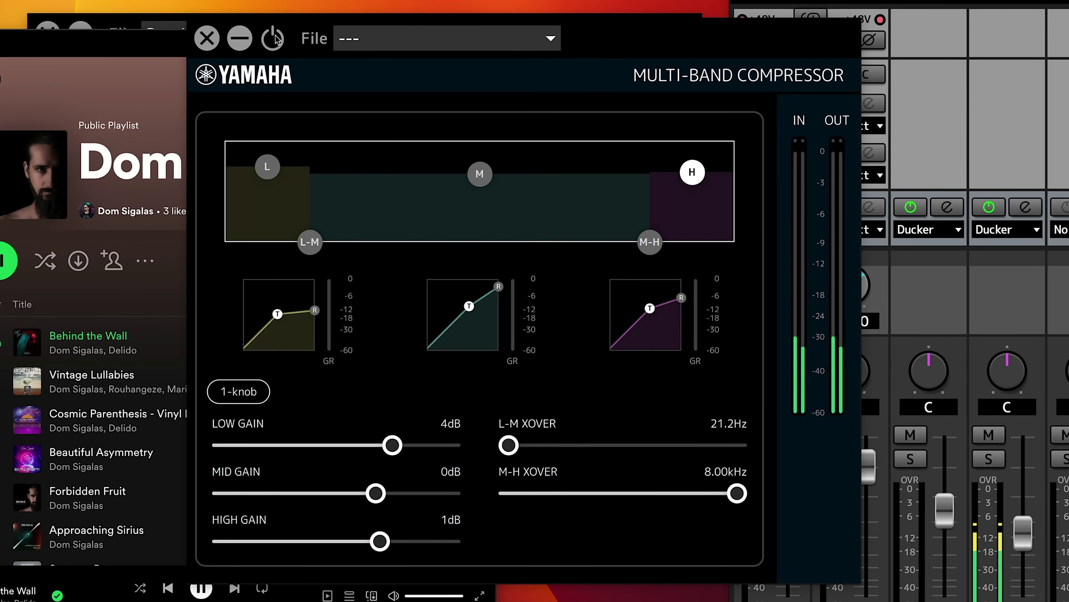
click(273, 38)
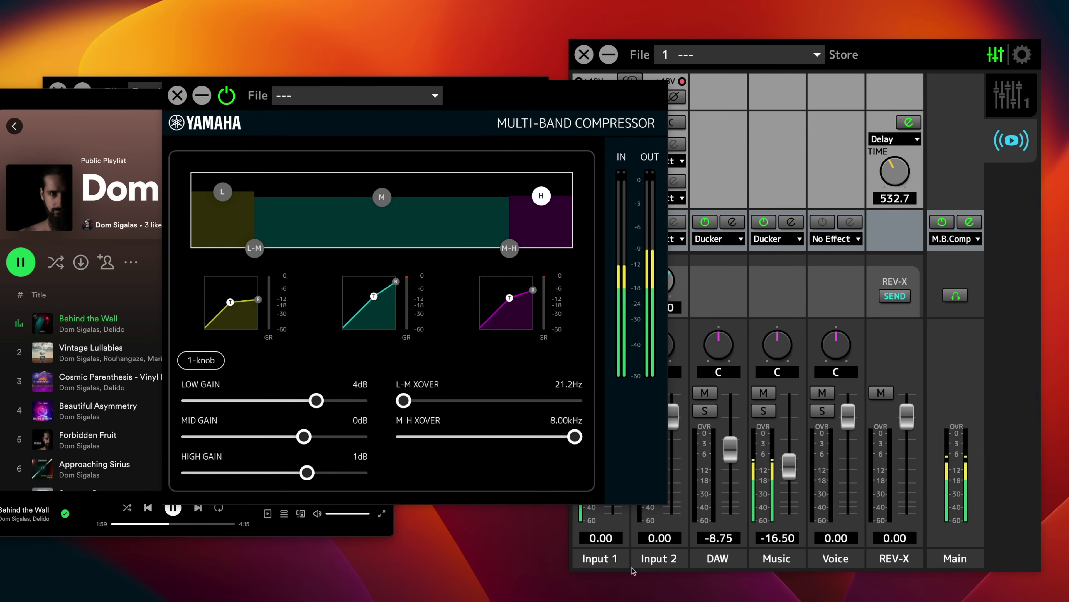
click(633, 569)
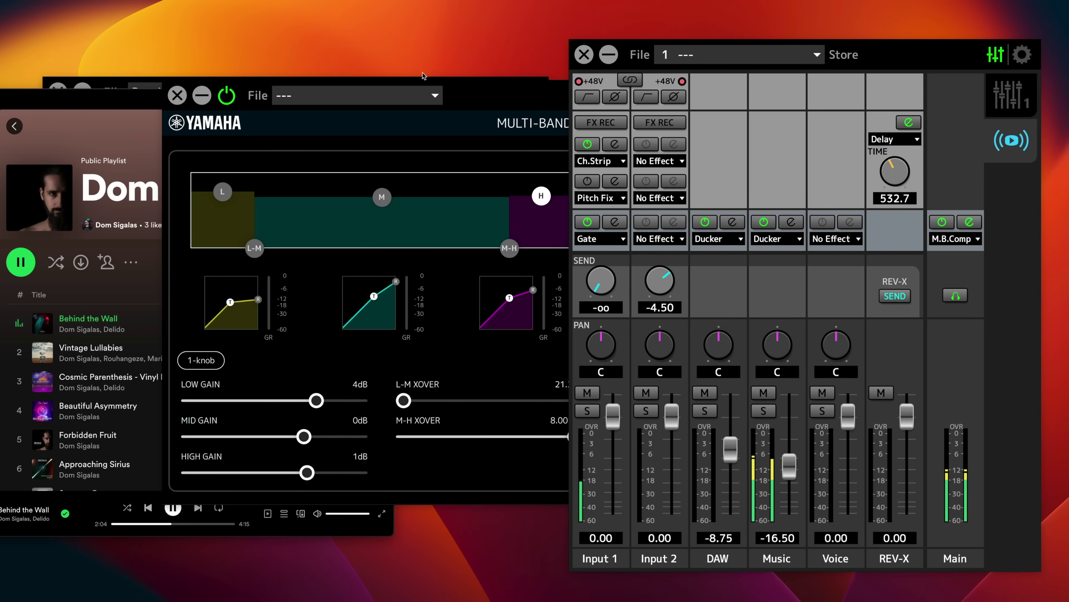
click(428, 136)
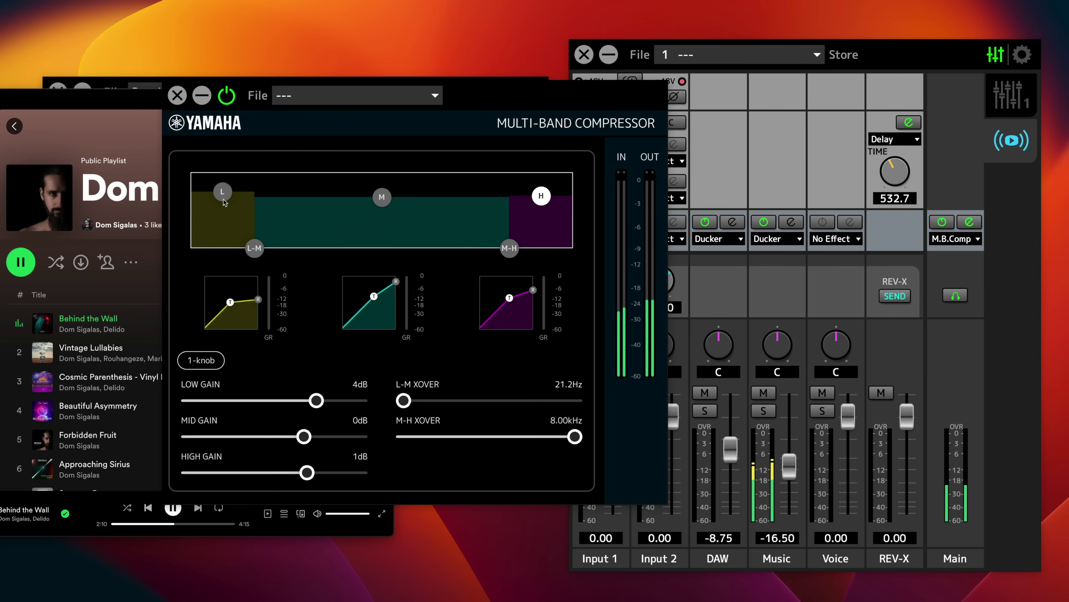
- Adjust the low and mid band gains by dragging their nodes in the compressor graph
drag(224, 200, 221, 194)
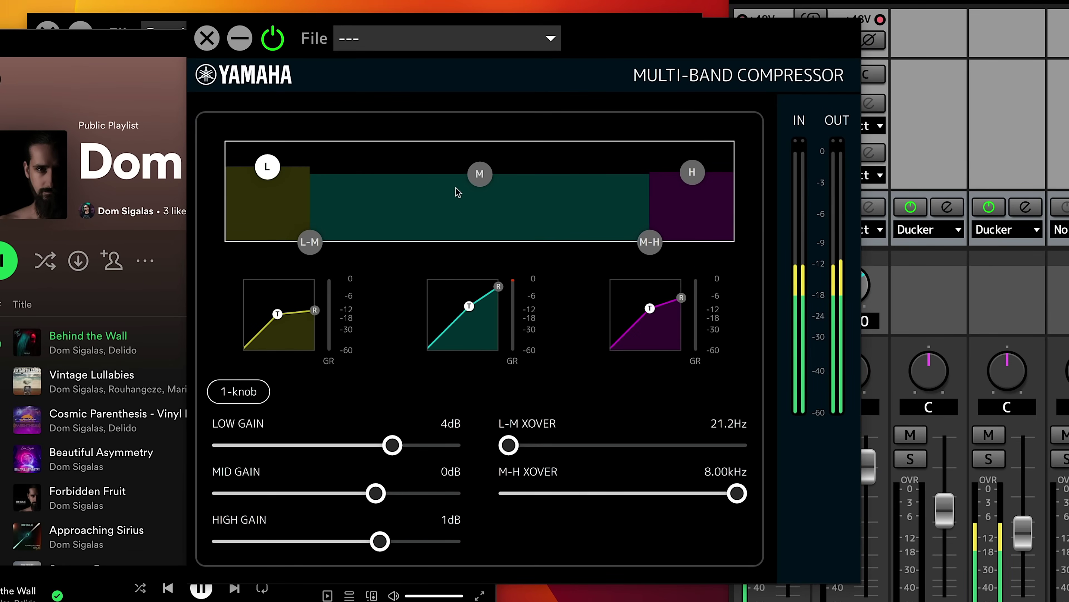
mouse_move(484, 178)
mouse_down()
mouse_move(482, 167)
mouse_move(485, 175)
mouse_up()
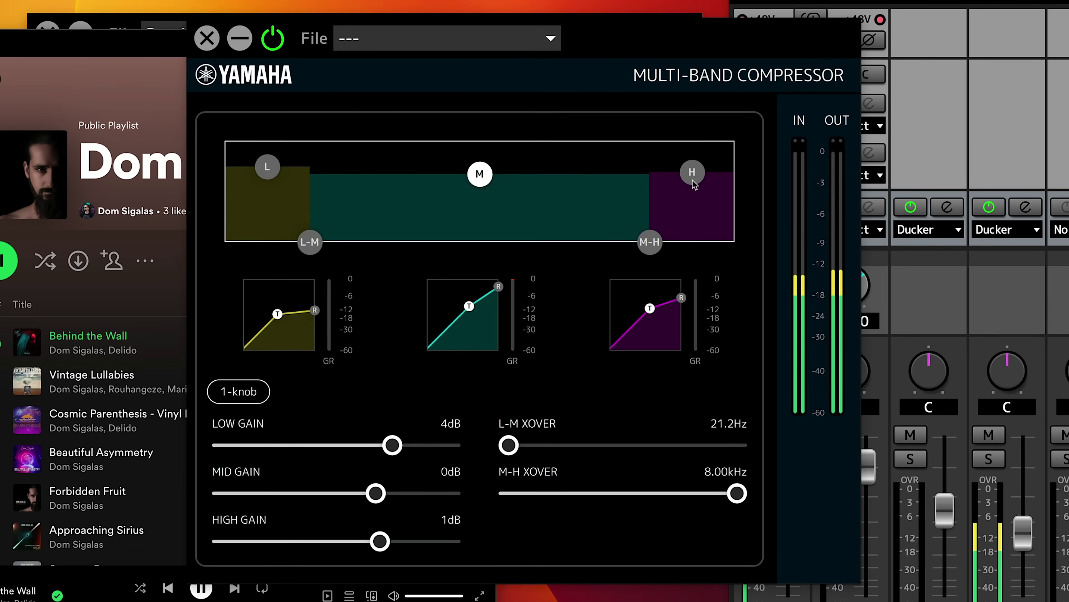